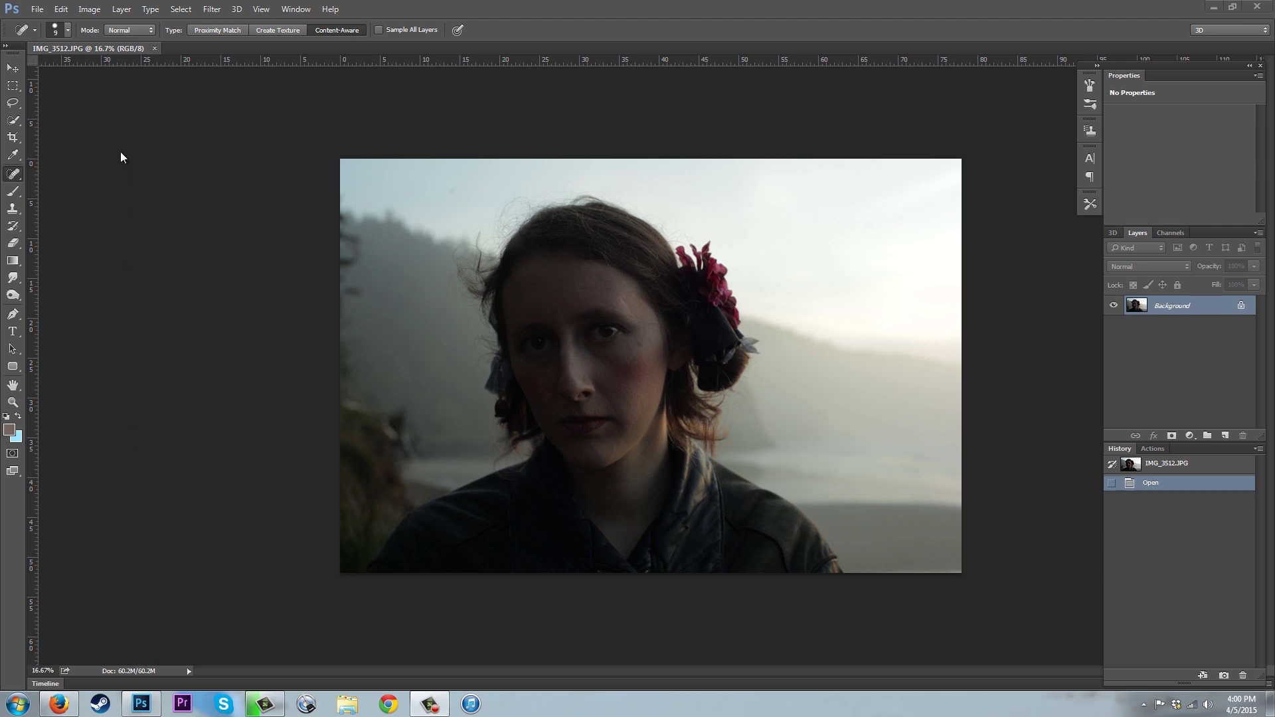
- Open Shadows/Highlights from Image > Adjustments at defaults (35%, 50%, 30 px) and move the dialog aside
left_click(89, 8)
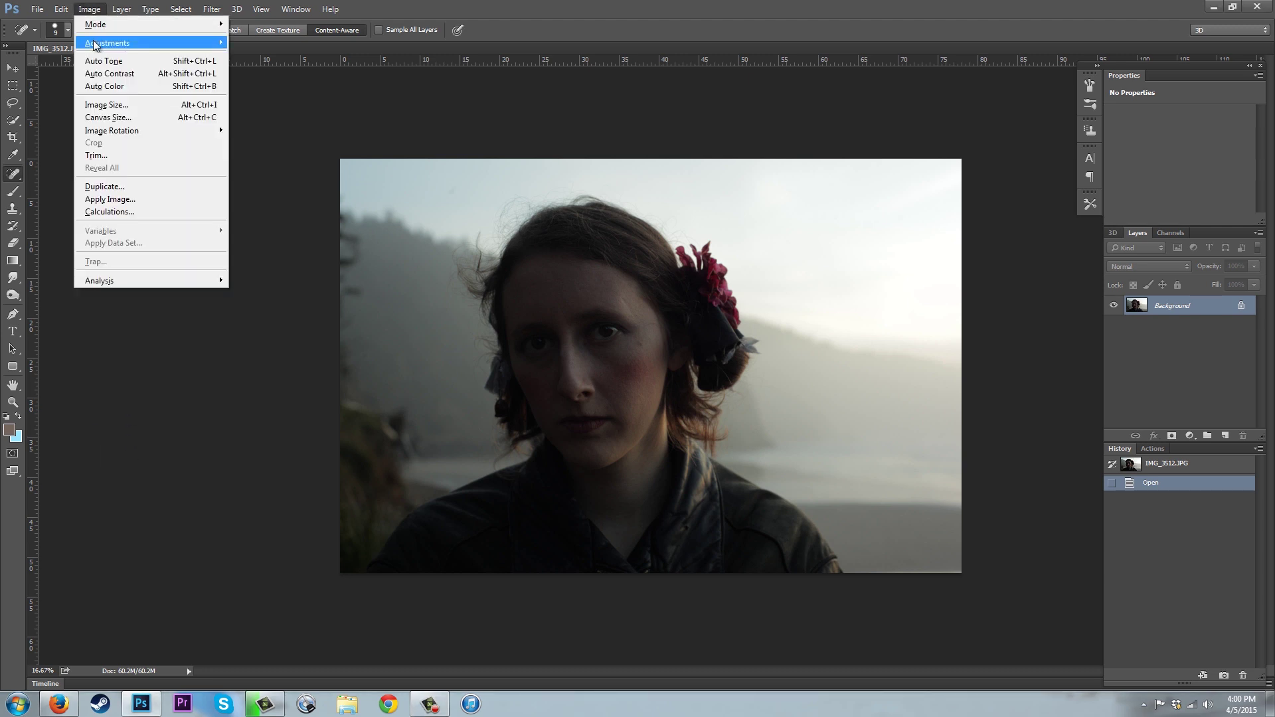
mouse_move(149, 45)
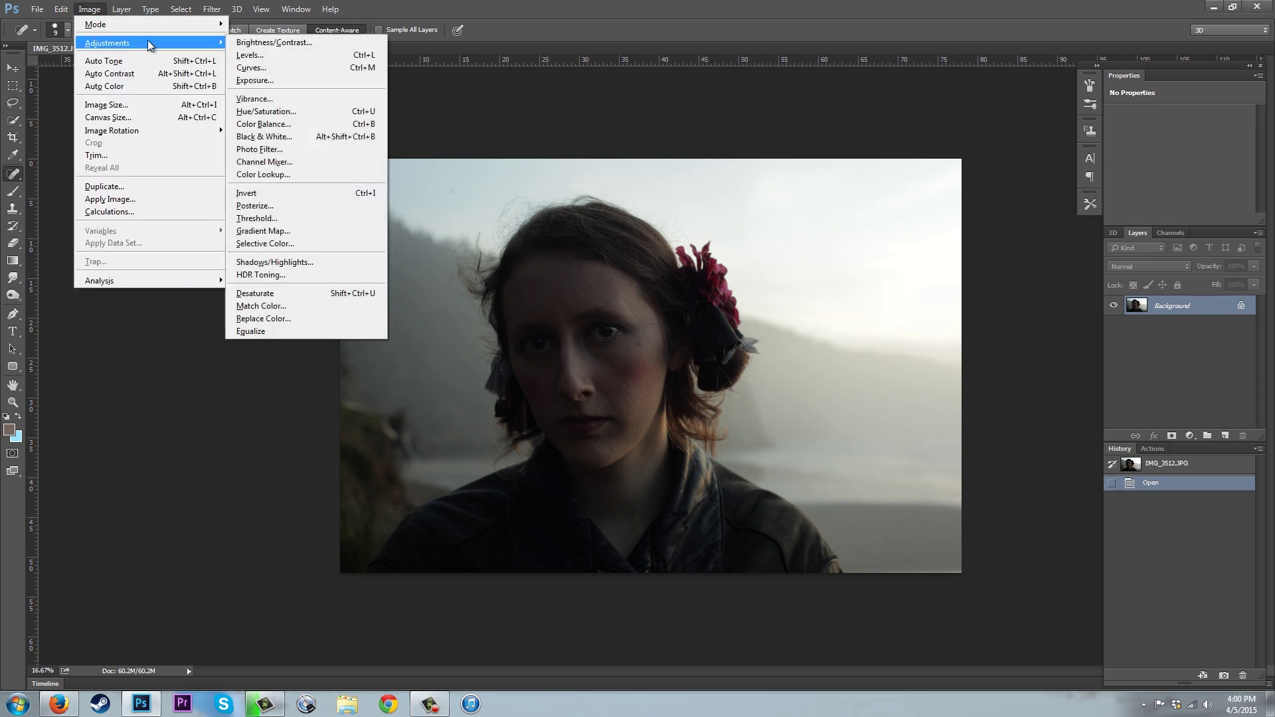
left_click(300, 261)
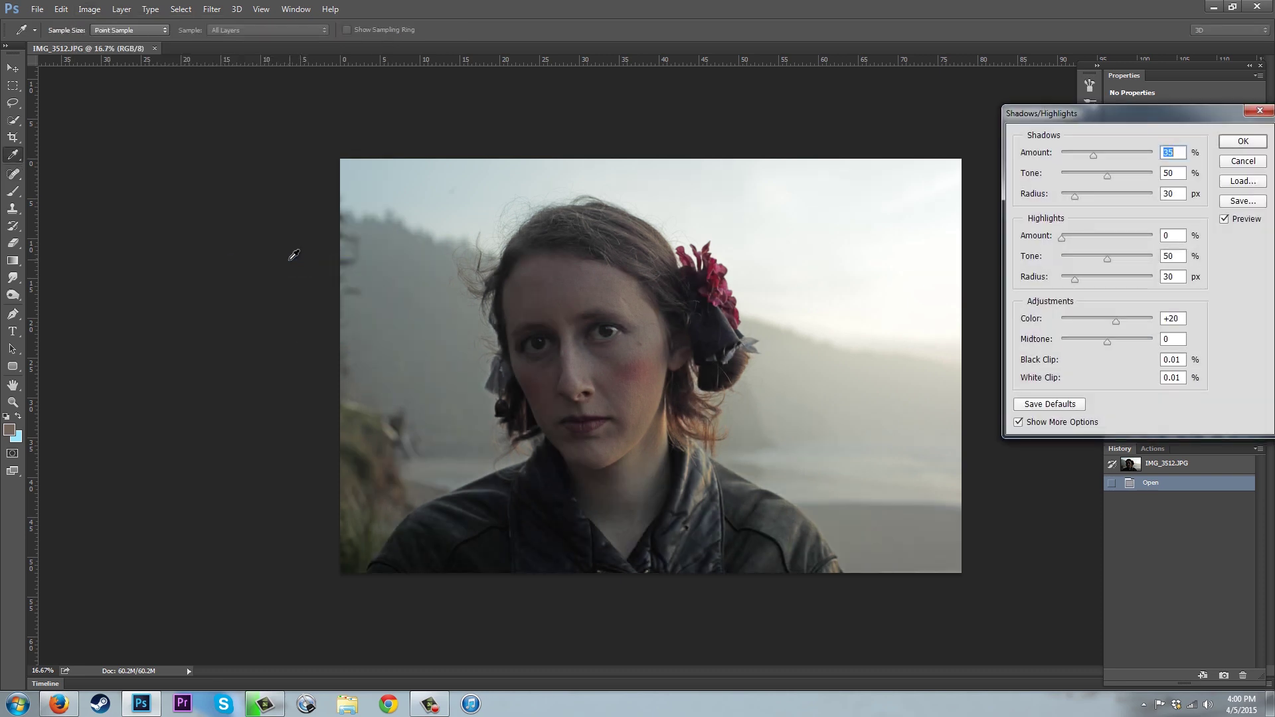
left_click_drag(1205, 111, 1165, 108)
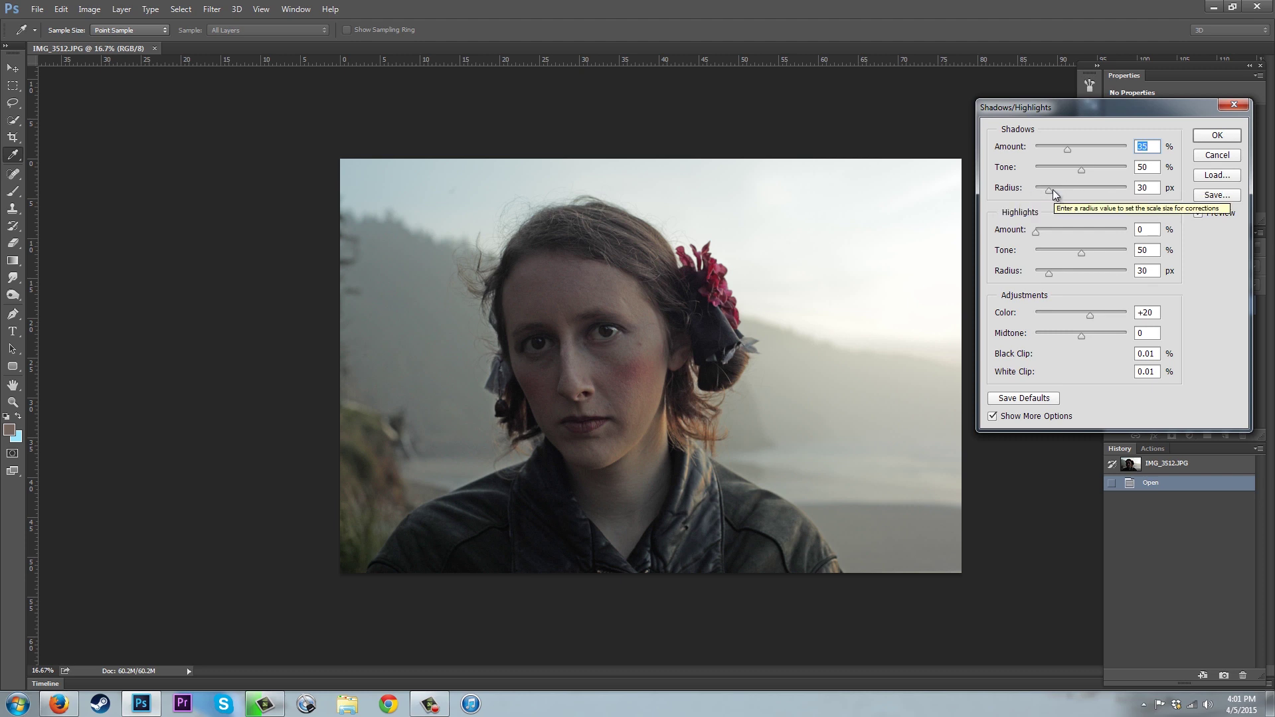
- Adjust the shadow Radius to 481 px and Tone to 71%, keeping Amount at 42%
left_click_drag(1050, 190, 1095, 194)
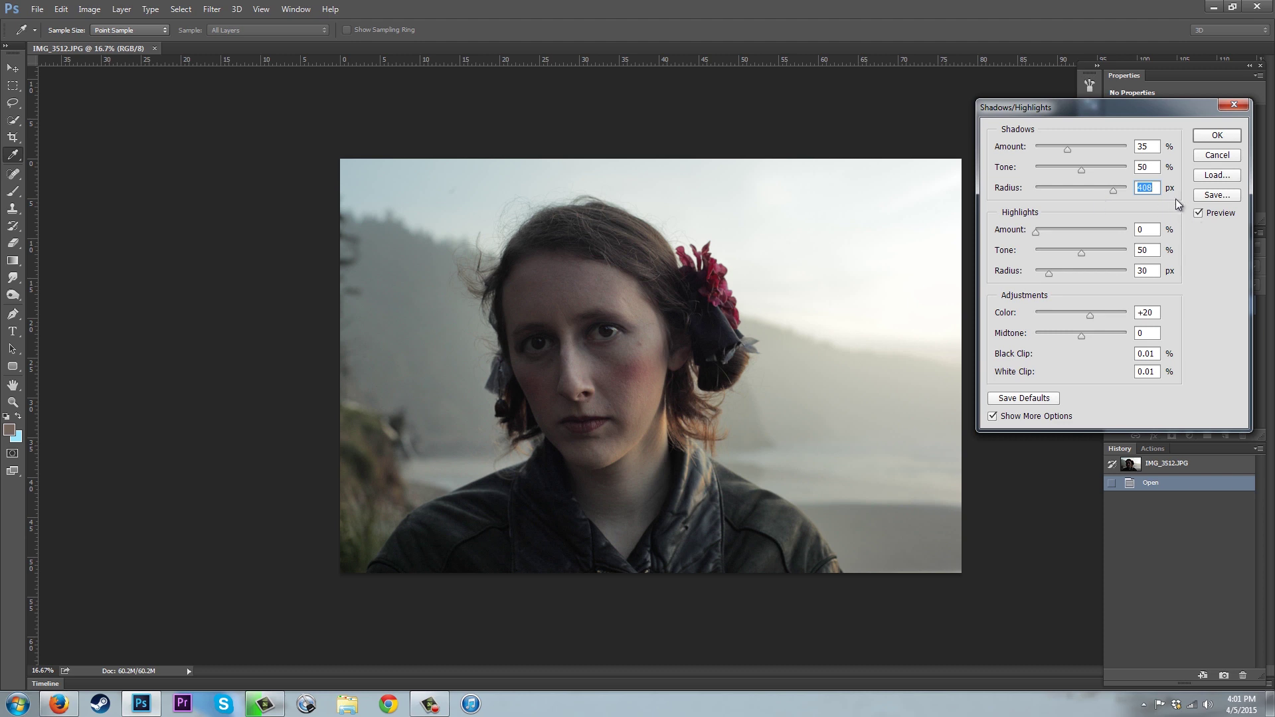
mouse_move(1113, 190)
left_mouse_down()
mouse_move(1052, 190)
mouse_move(1116, 194)
left_mouse_up()
mouse_move(1079, 171)
left_mouse_down()
mouse_move(1108, 172)
mouse_move(1081, 181)
mouse_move(1133, 178)
mouse_move(1092, 178)
mouse_move(1111, 178)
mouse_move(1069, 151)
mouse_move(1114, 157)
mouse_move(1067, 153)
mouse_move(1083, 155)
left_mouse_up()
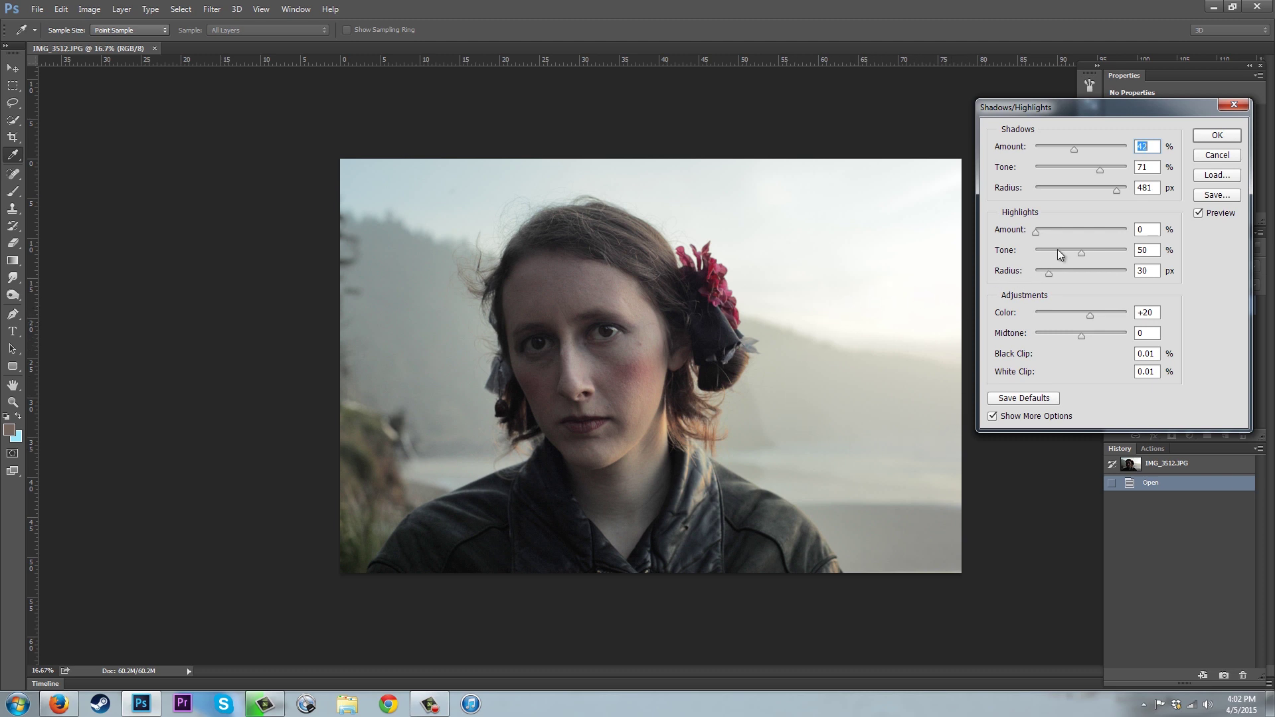
- Set the highlights Amount to 4%, Tone to 73% and Radius to 16 px
left_click(1057, 230)
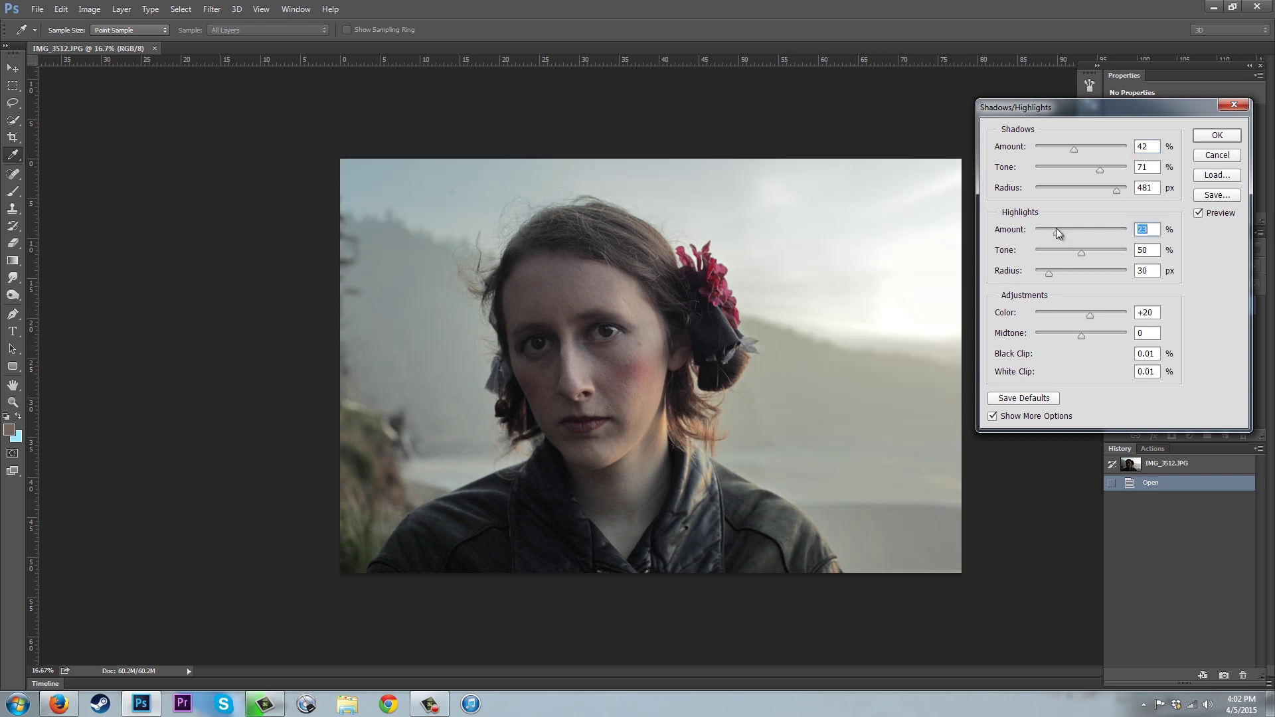
left_click_drag(1056, 232, 1022, 235)
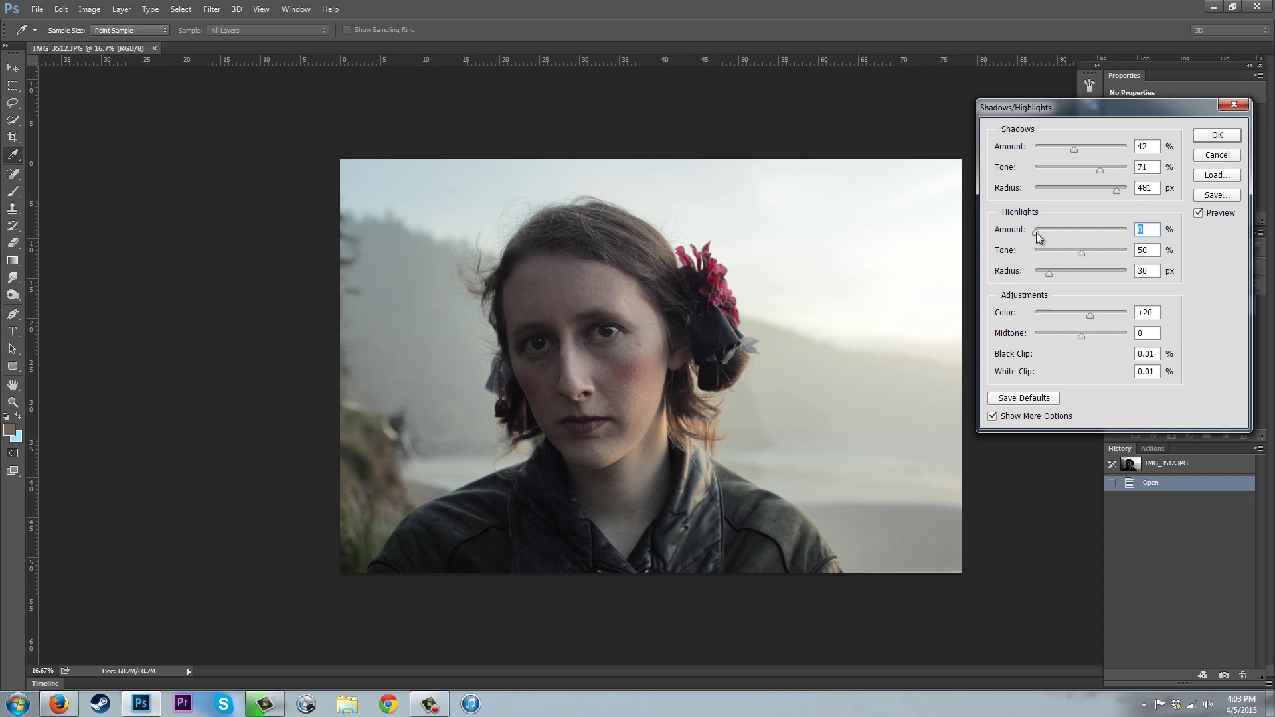
left_click_drag(1037, 231, 1038, 232)
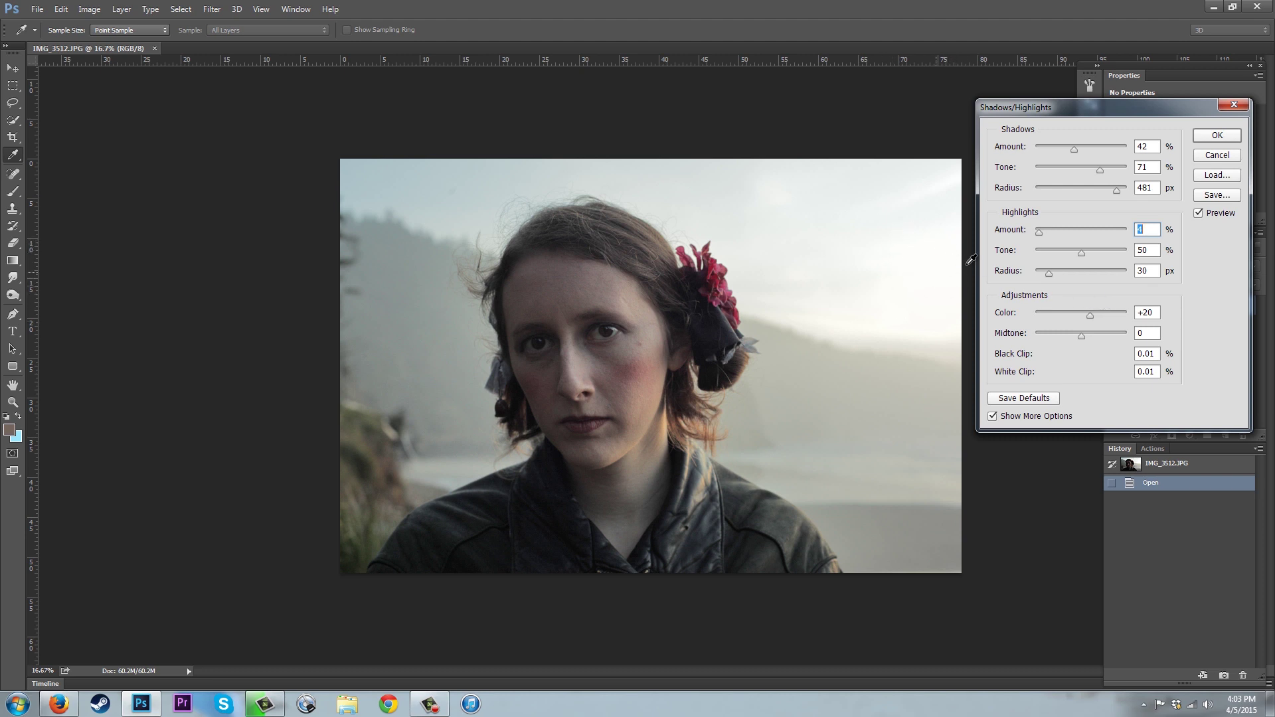
left_click_drag(1083, 252, 1050, 249)
left_click_drag(1131, 255, 1101, 250)
left_click_drag(1049, 271, 1038, 271)
key("Up")
key("Up")
key("Up")
key("Up")
key("Up")
key("Up")
key("Up")
key("Up")
key("Up")
key("Up")
key("Up")
key("Up")
key("Up")
key("Up")
key("Up")
key("Up")
- Raise Color to +15 and settle Midtone contrast at +1 after trying +4
mouse_move(1092, 321)
left_mouse_down()
mouse_move(1105, 320)
mouse_move(1088, 322)
left_mouse_up()
key("Tab")
type("+4")
left_click_drag(1082, 336, 1100, 336)
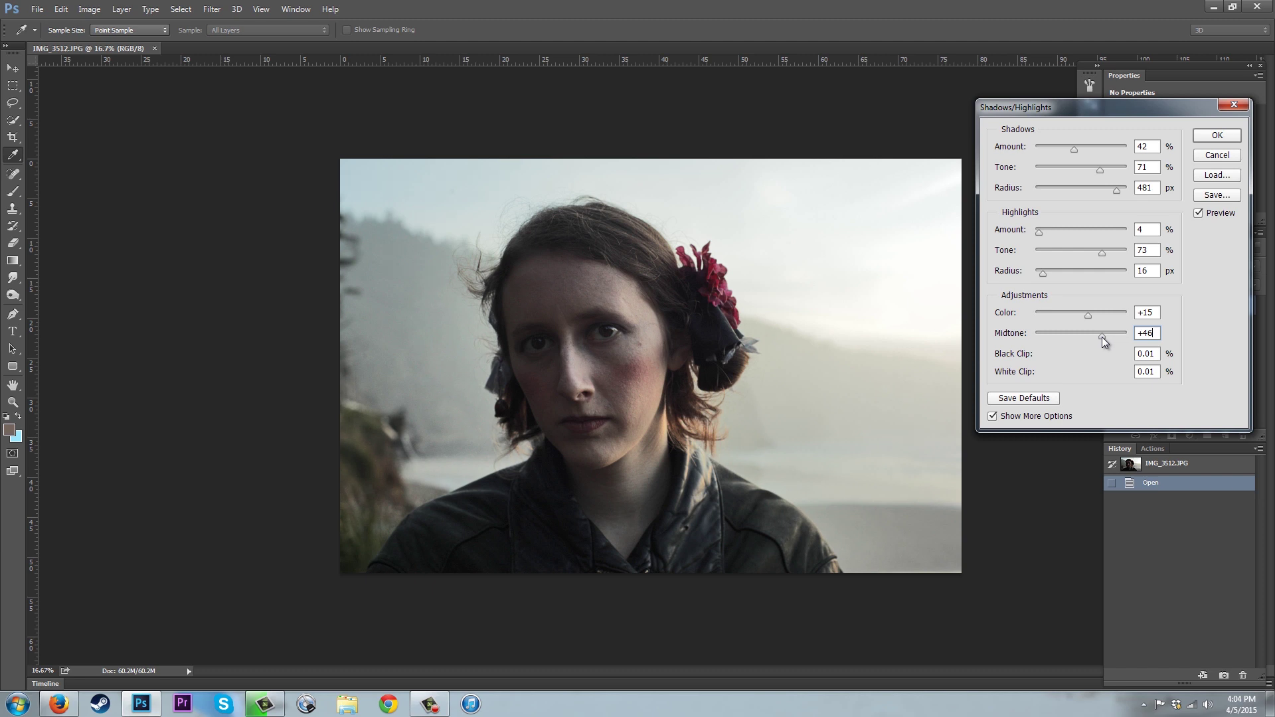
left_click_drag(1101, 337, 1073, 345)
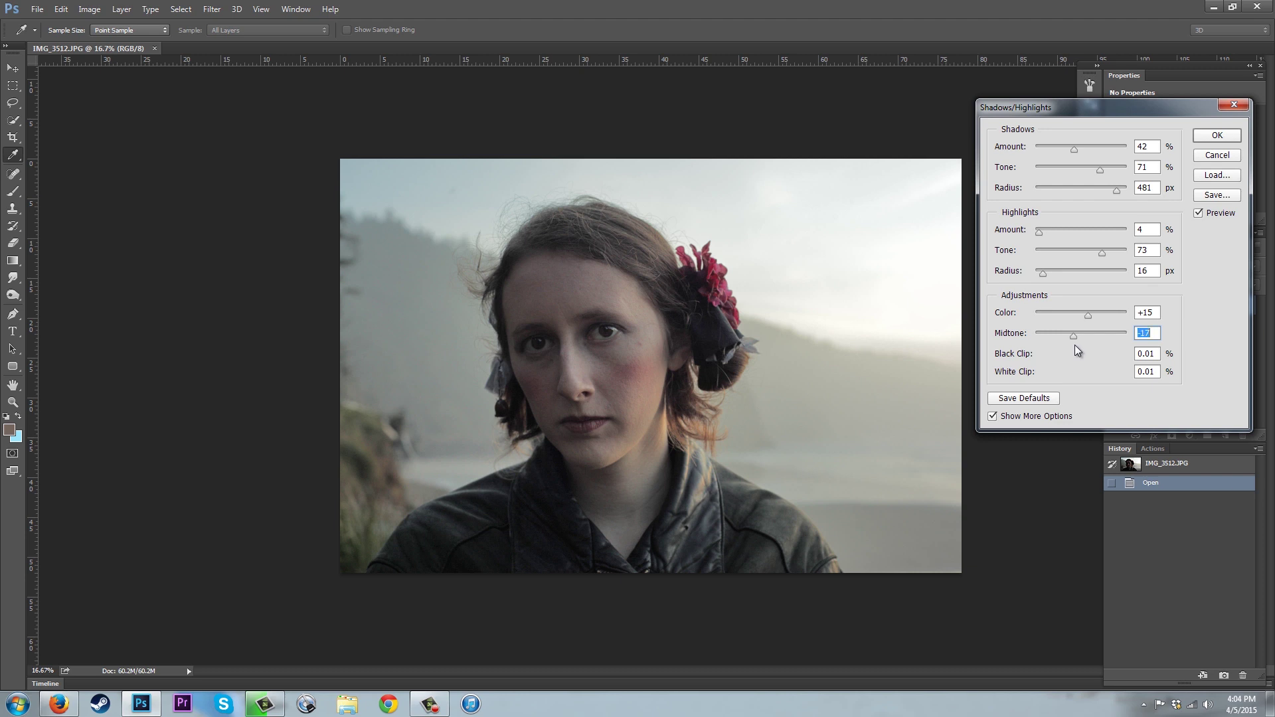
left_click(1082, 340)
- Toggle Preview off and on to compare with the original, then lower Midtone to -14
left_click(1199, 213)
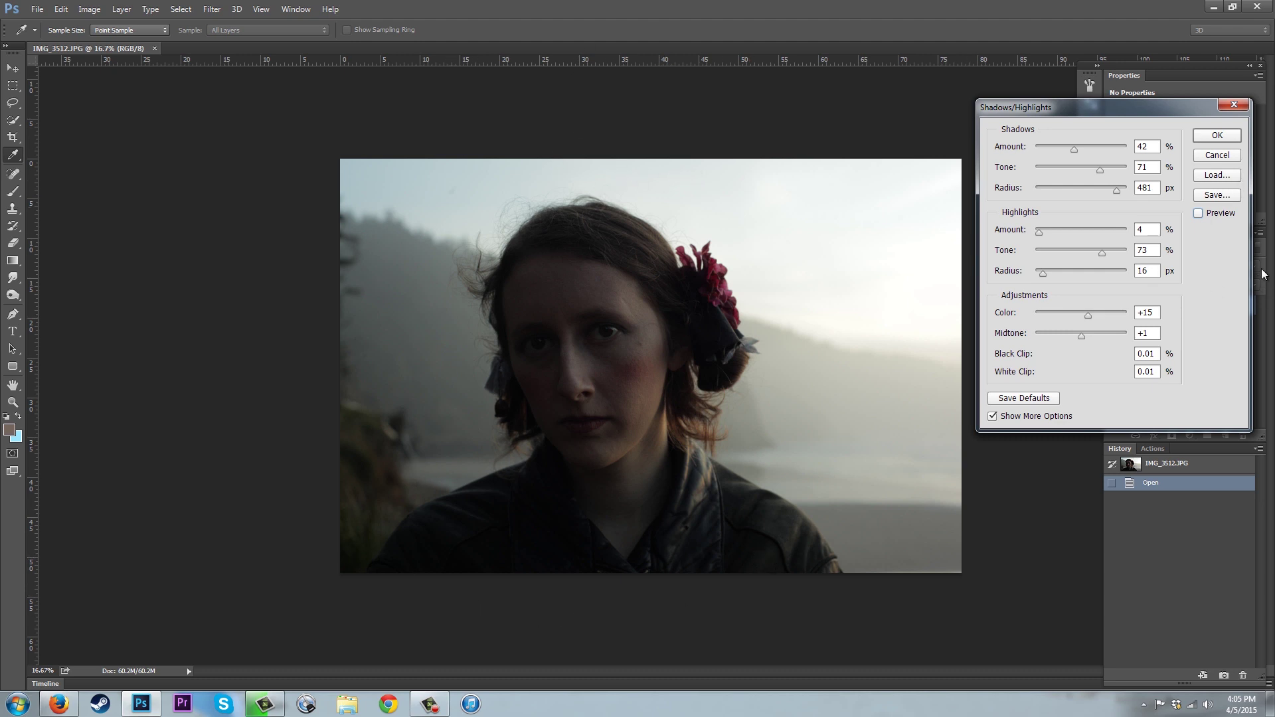
left_click(1199, 213)
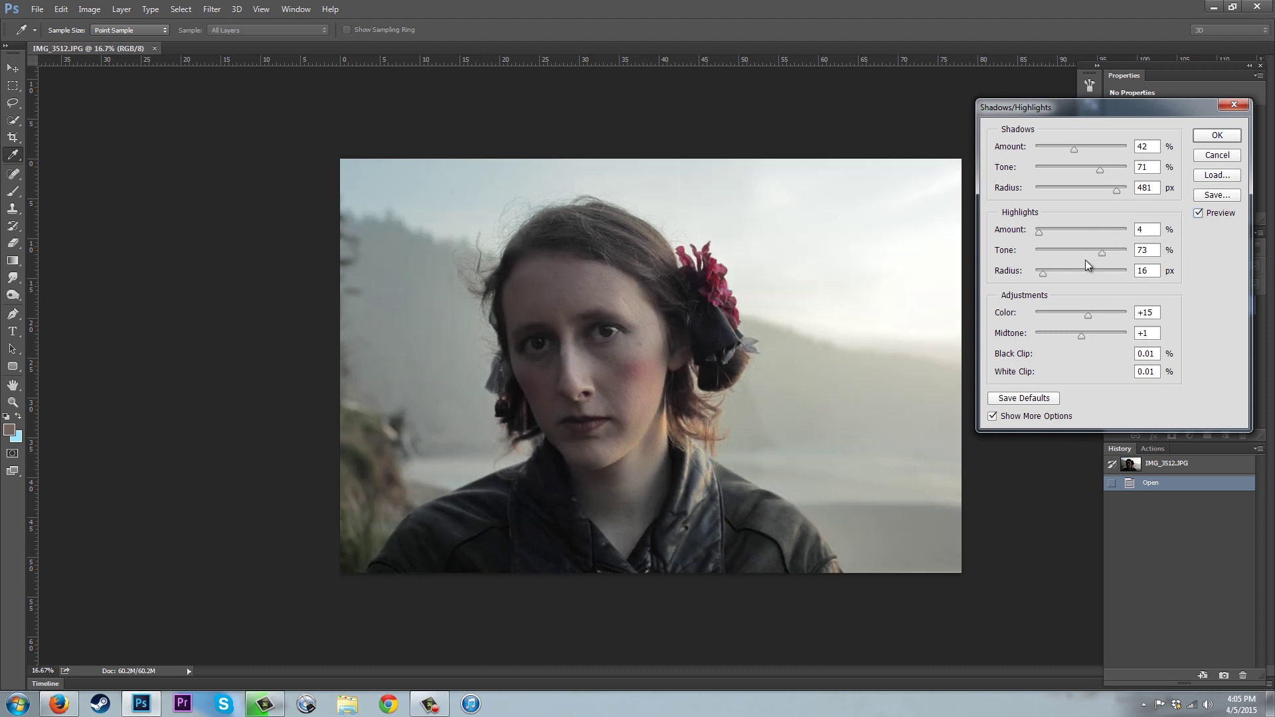
left_click_drag(1081, 336, 1075, 338)
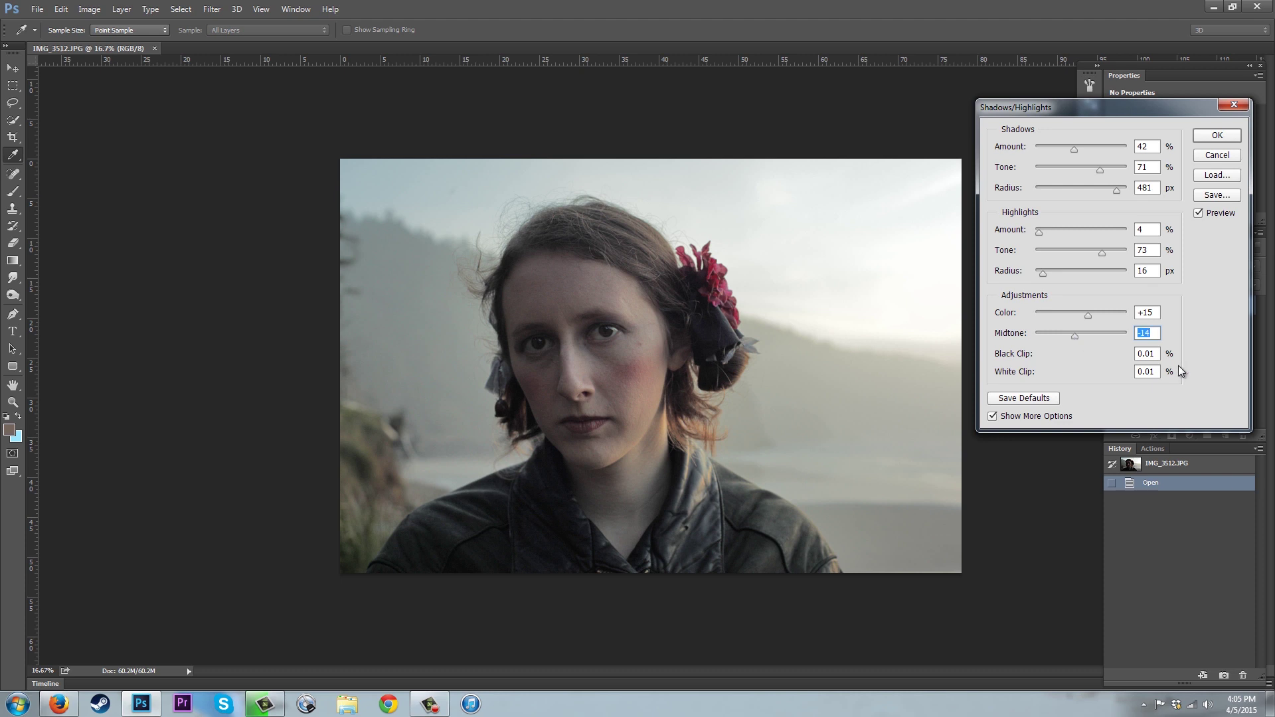